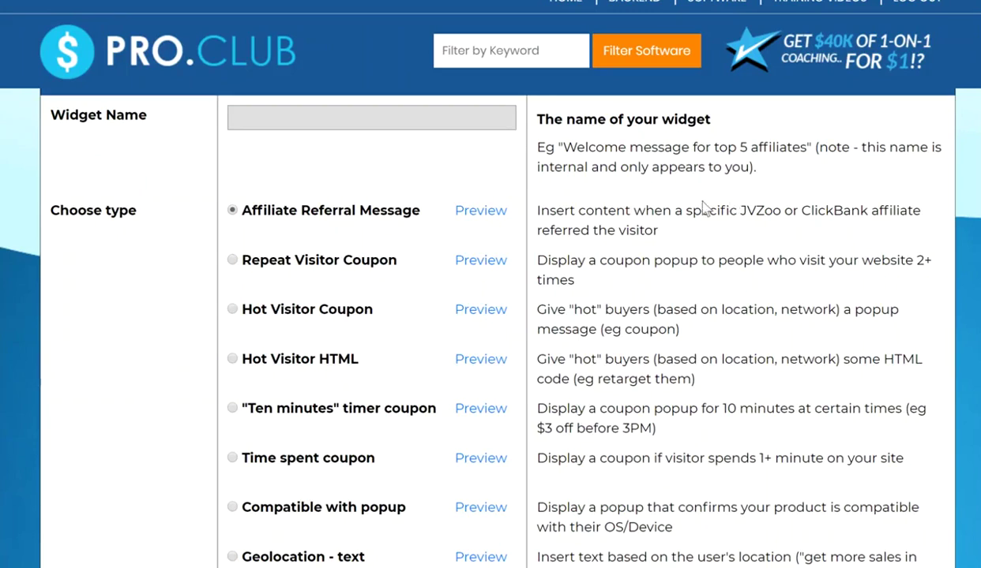
- Preview the sample popups for the widget types from Affiliate Referral Message down to Compatible with popup
mouse_move(499, 214)
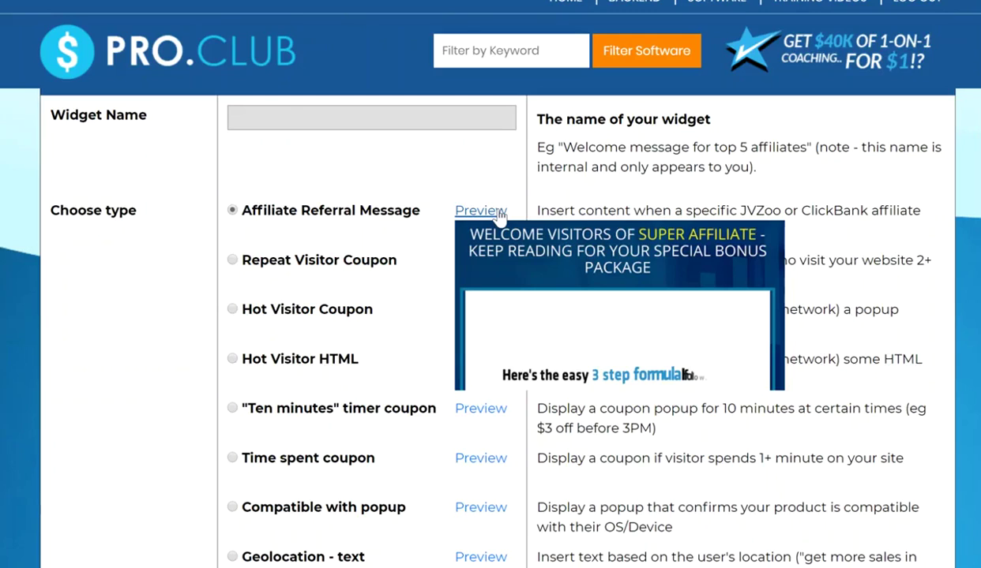
mouse_move(494, 263)
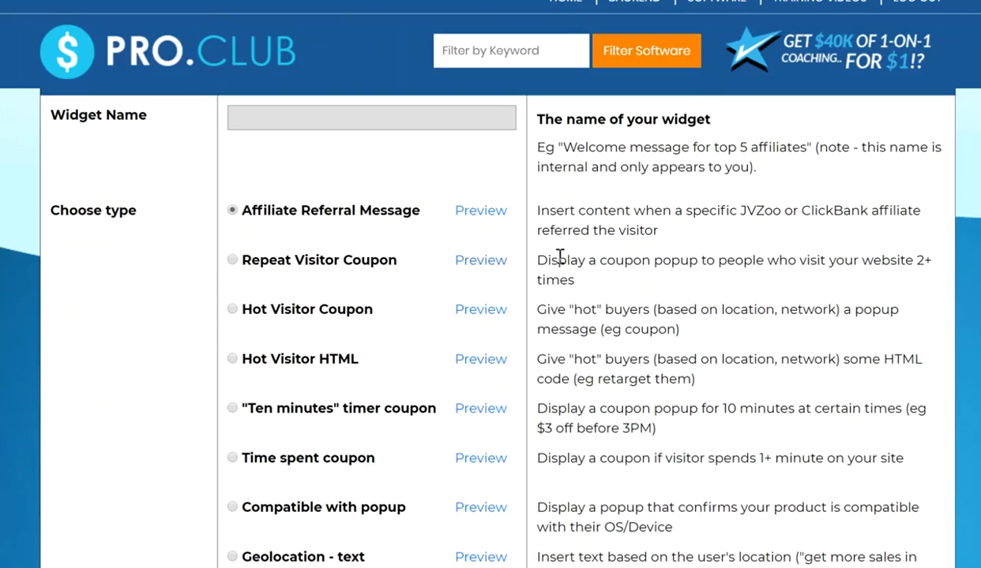
mouse_move(466, 273)
mouse_move(479, 310)
scroll(647, 253, down, 2)
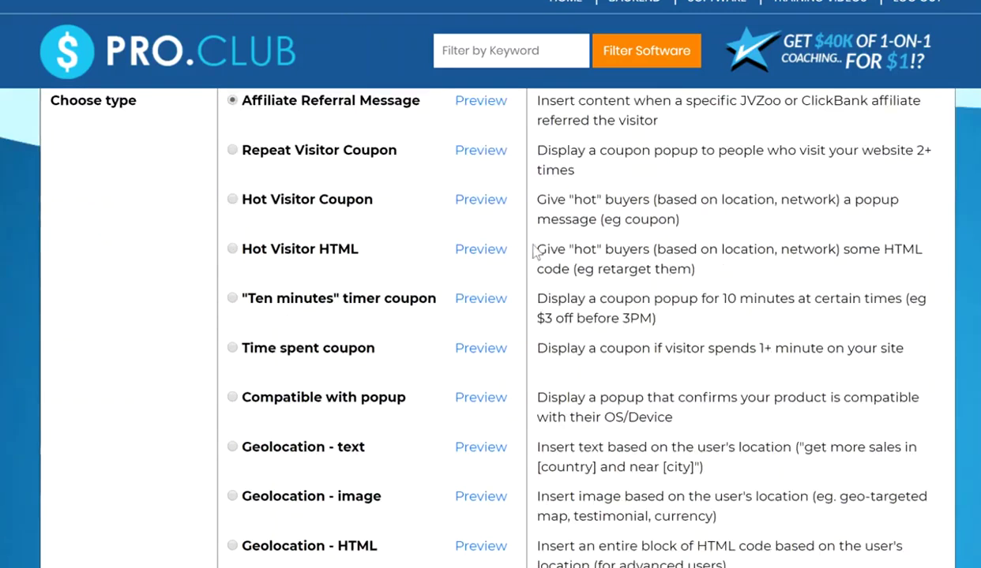
mouse_move(474, 249)
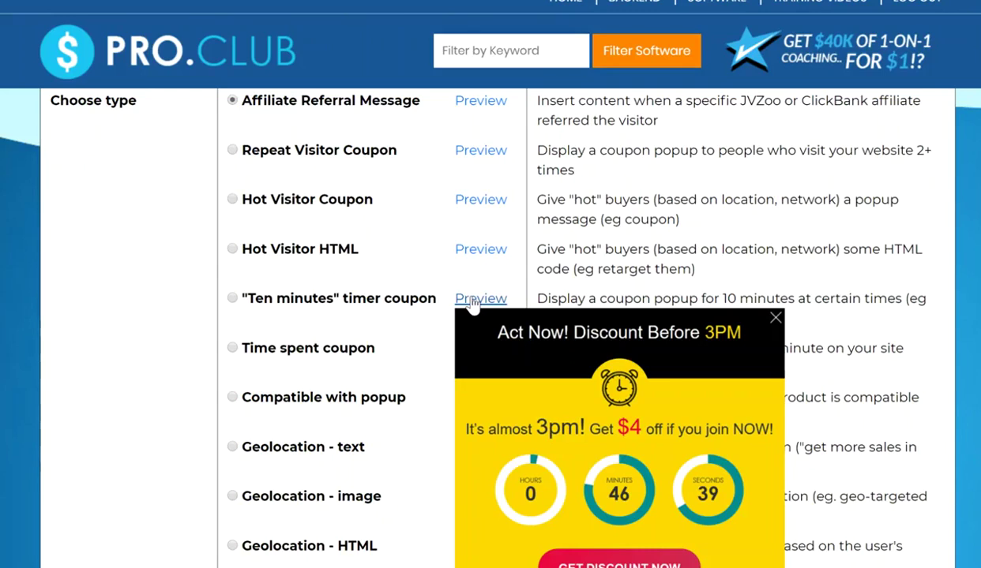
mouse_move(506, 349)
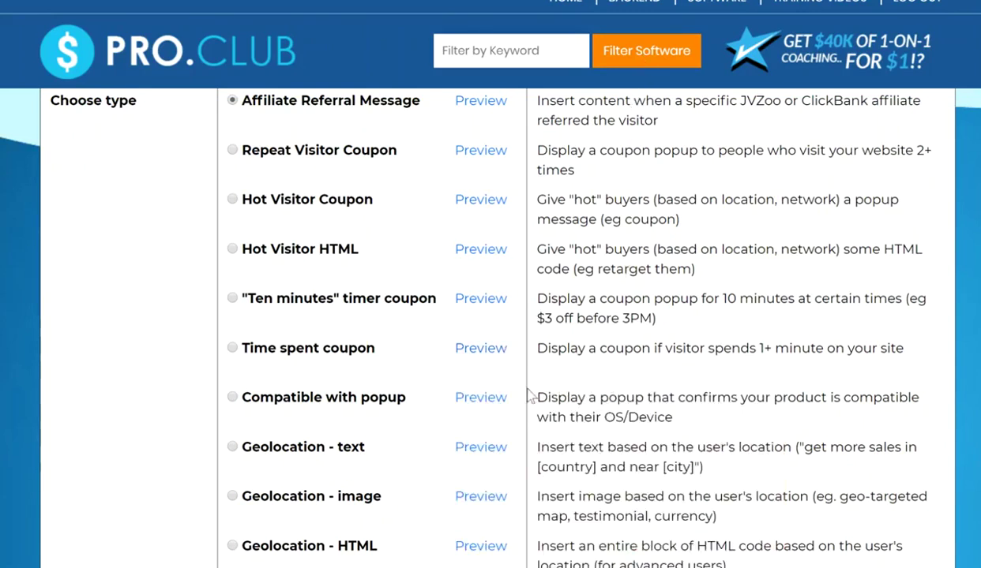
mouse_move(495, 403)
scroll(521, 395, down, 2)
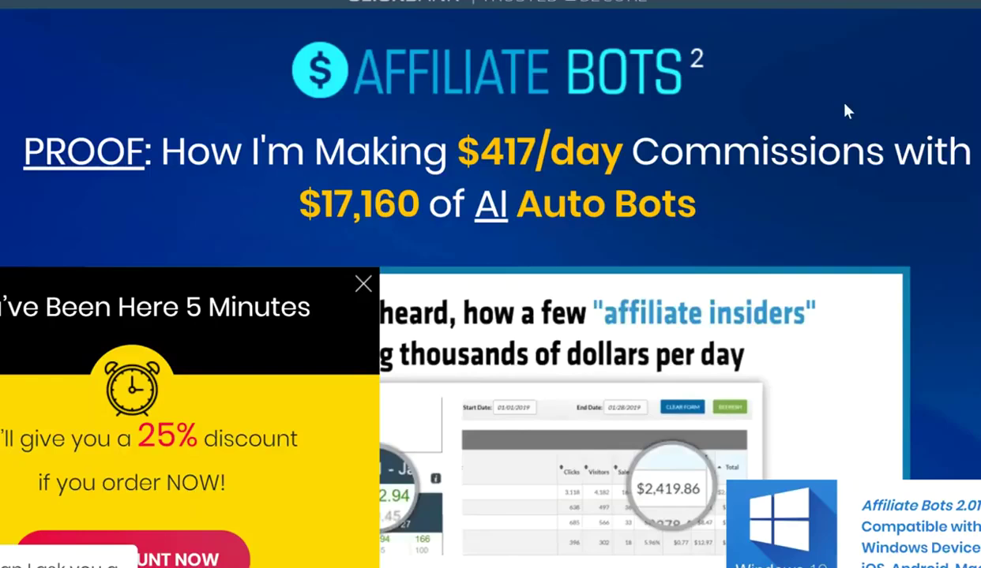
- Examine the discount and Windows compatibility popups on the live Affiliate Bots 2 sales page
key(ctrl+minus)
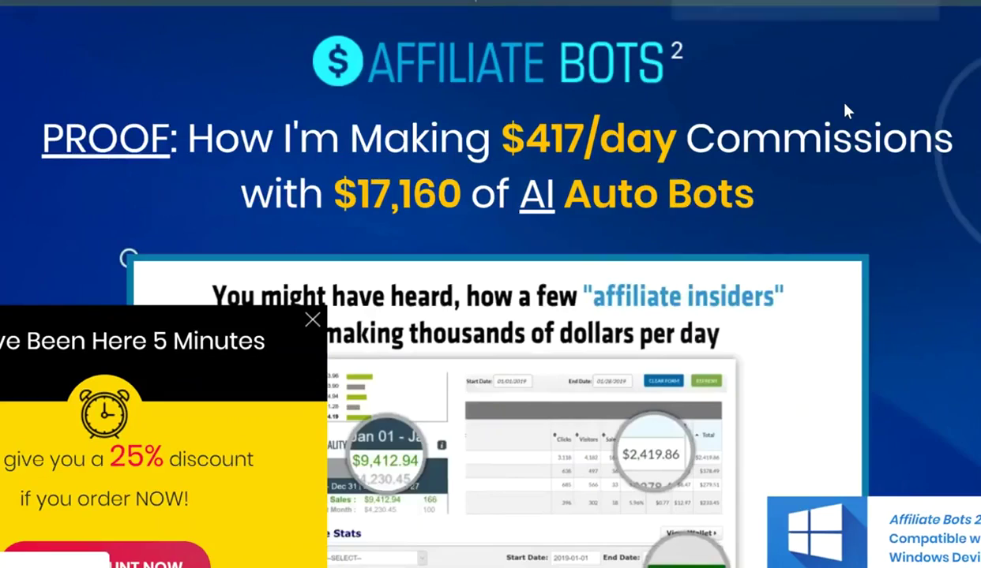
key(ctrl+plus)
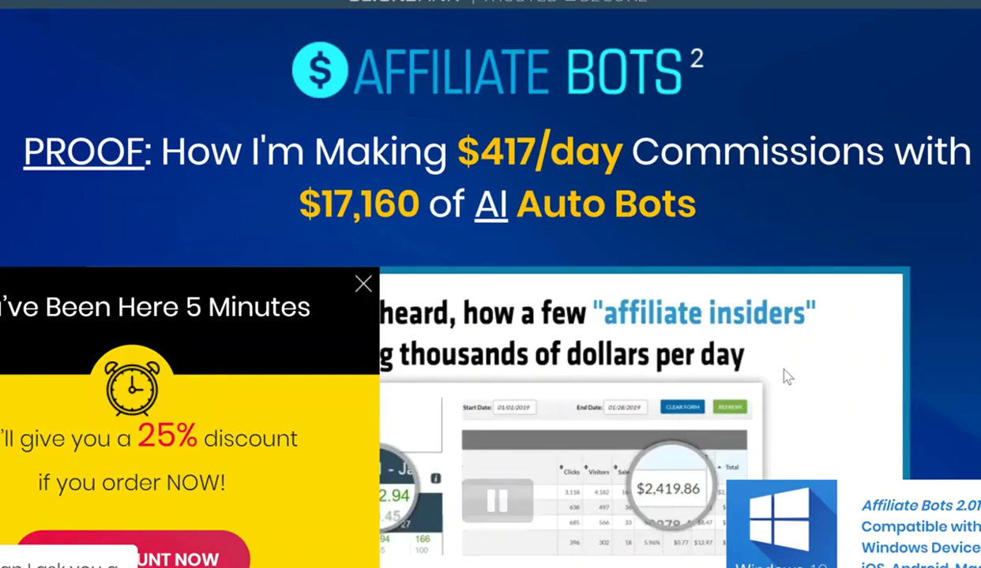
scroll(671, 339, down, 4)
scroll(603, 328, down, 7)
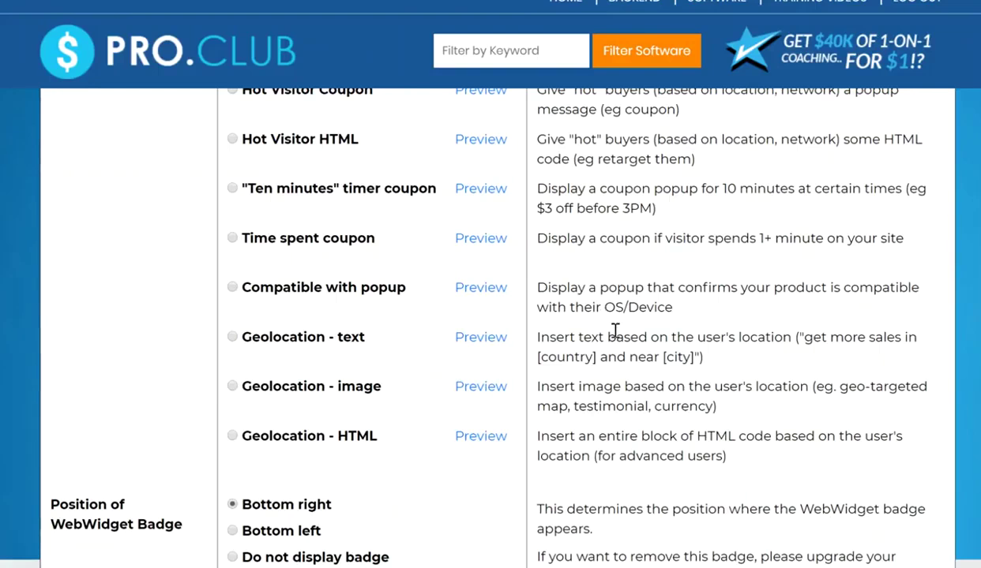
- Choose the Compatible with popup widget type and set the WebWidget badge to Do not display badge
scroll(615, 332, up, 15)
scroll(616, 335, down, 4)
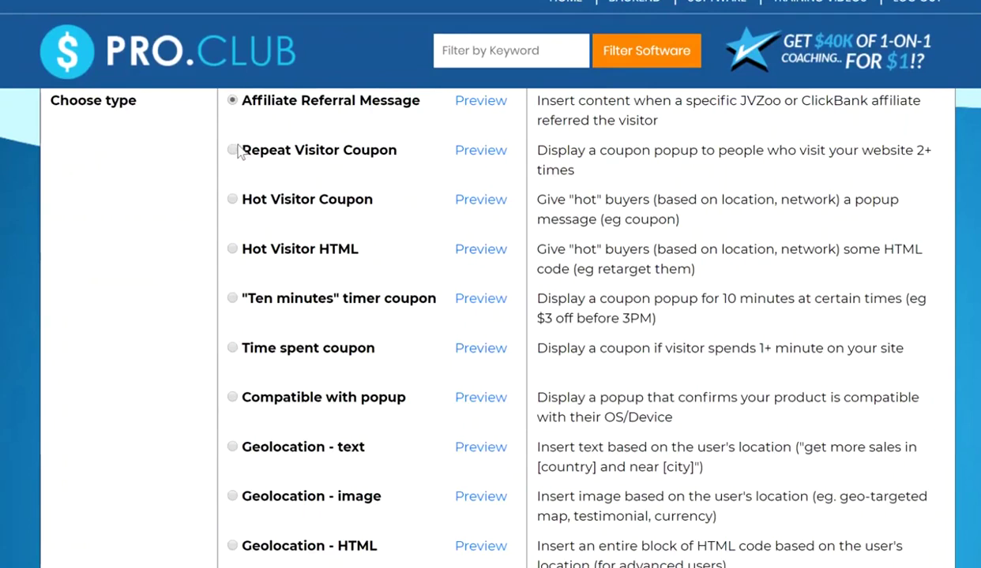
scroll(397, 465, down, 1)
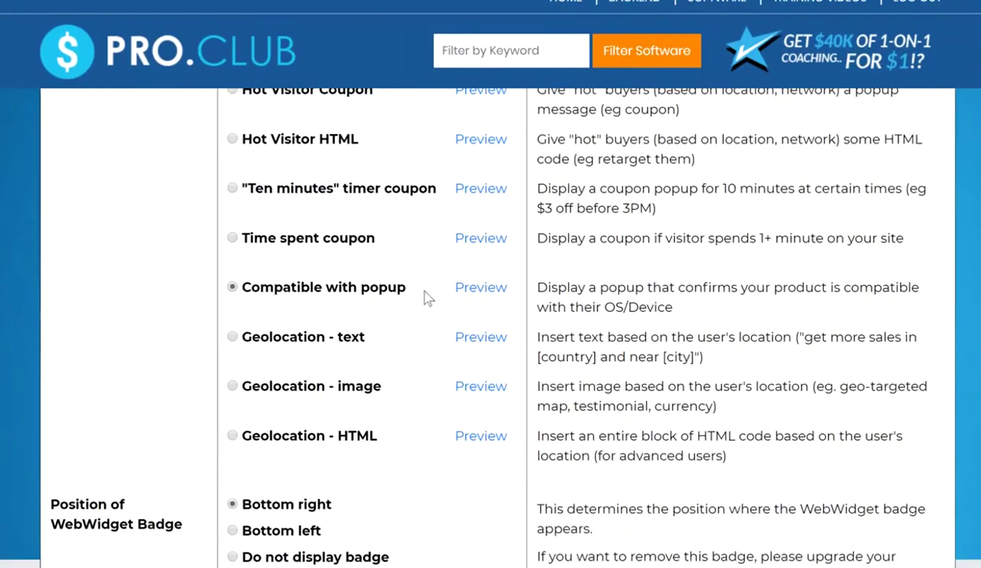
scroll(345, 467, down, 1)
click(335, 479)
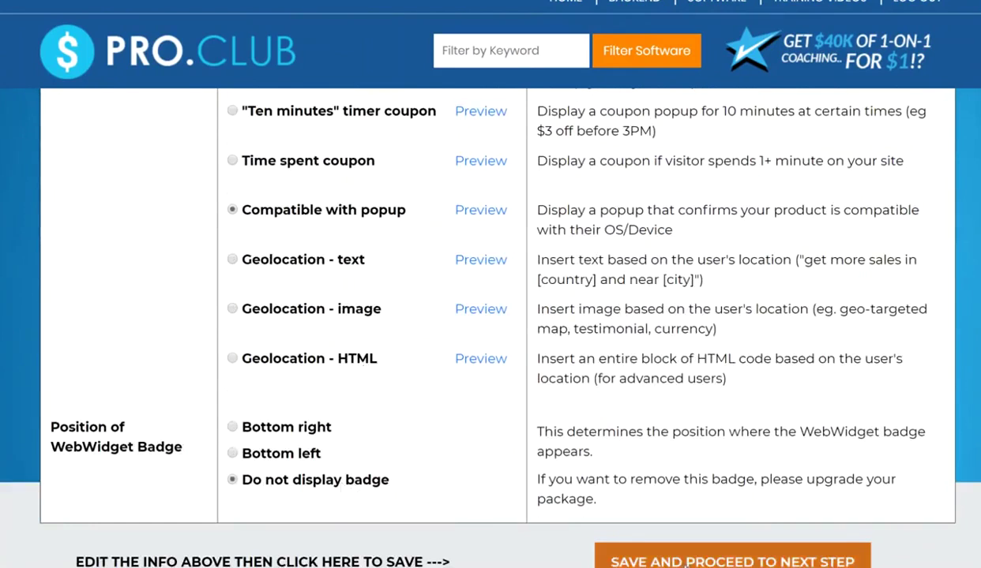
- Name the widget "compatibletest" and save it to proceed to the Customize stage
scroll(565, 509, up, 2)
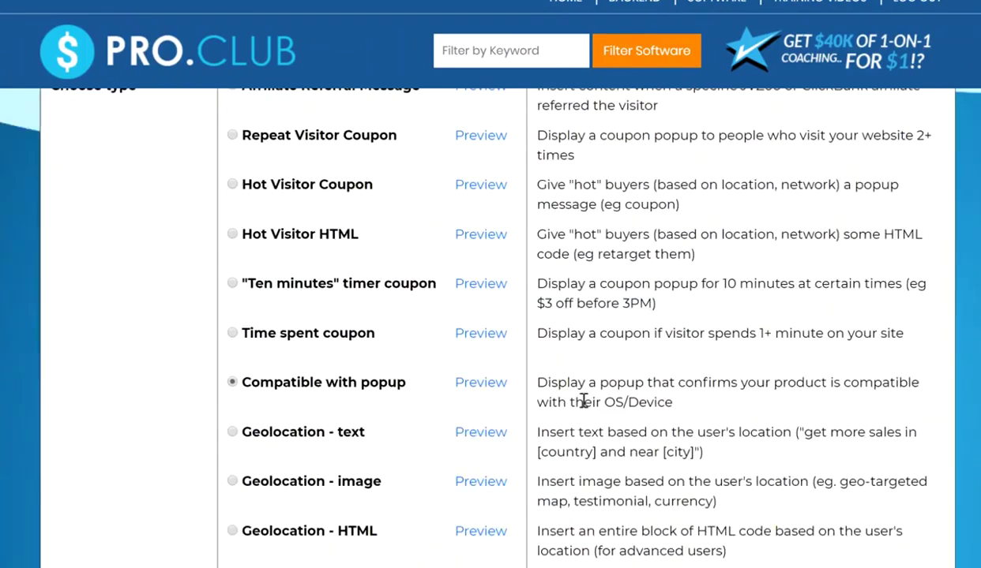
scroll(565, 320, down, 2)
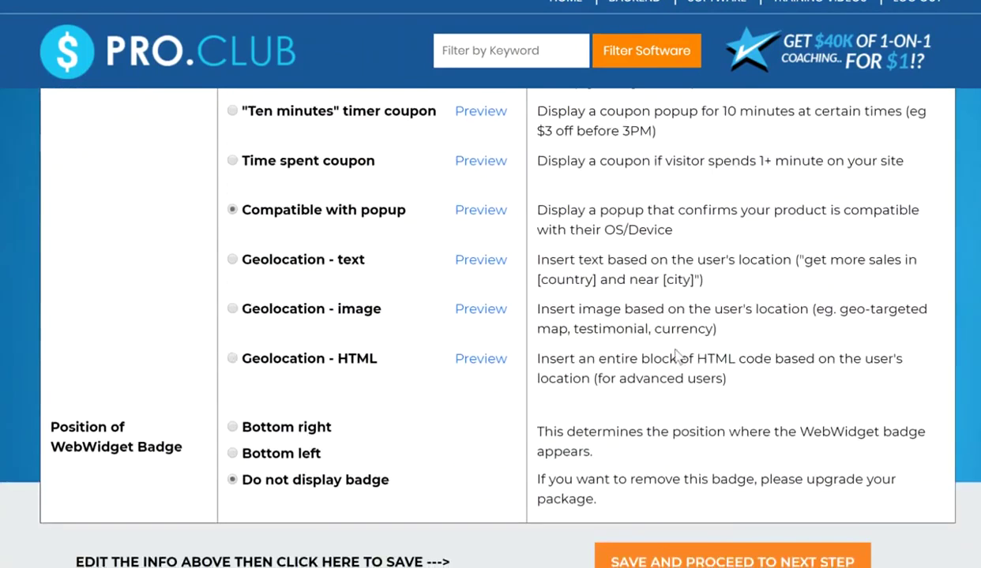
scroll(774, 513, up, 2)
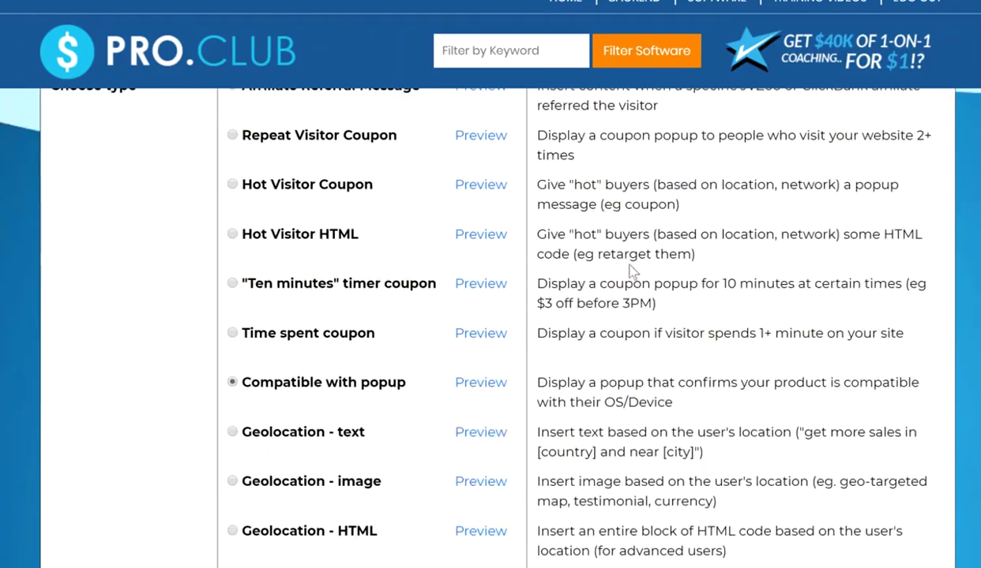
scroll(630, 273, up, 4)
click(395, 338)
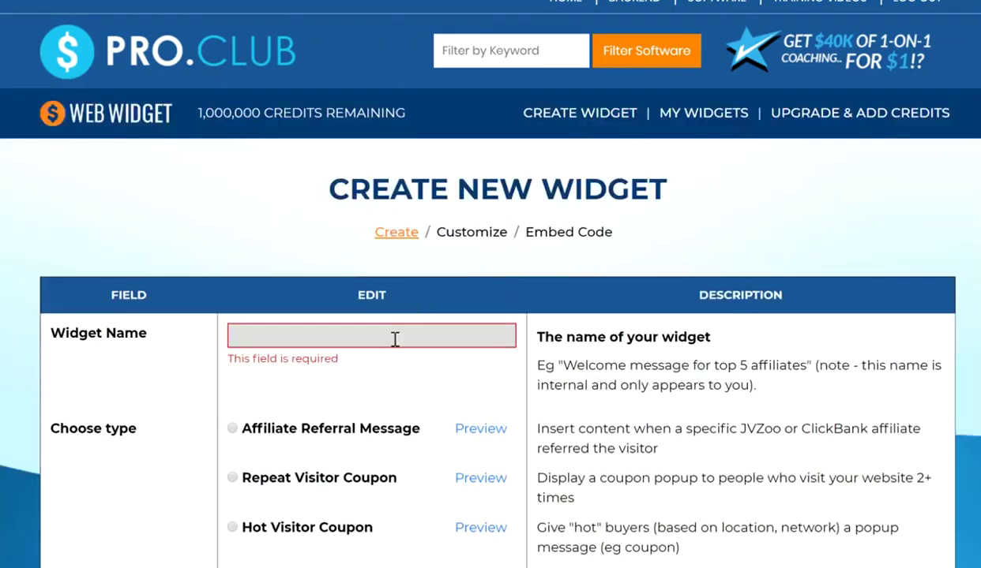
text(compatibletest)
scroll(564, 426, down, 8)
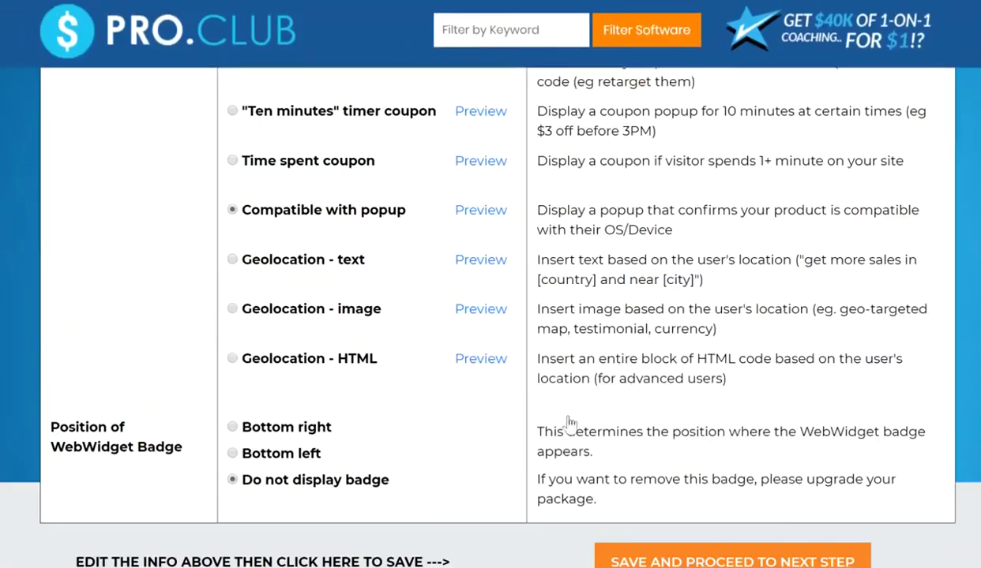
click(726, 555)
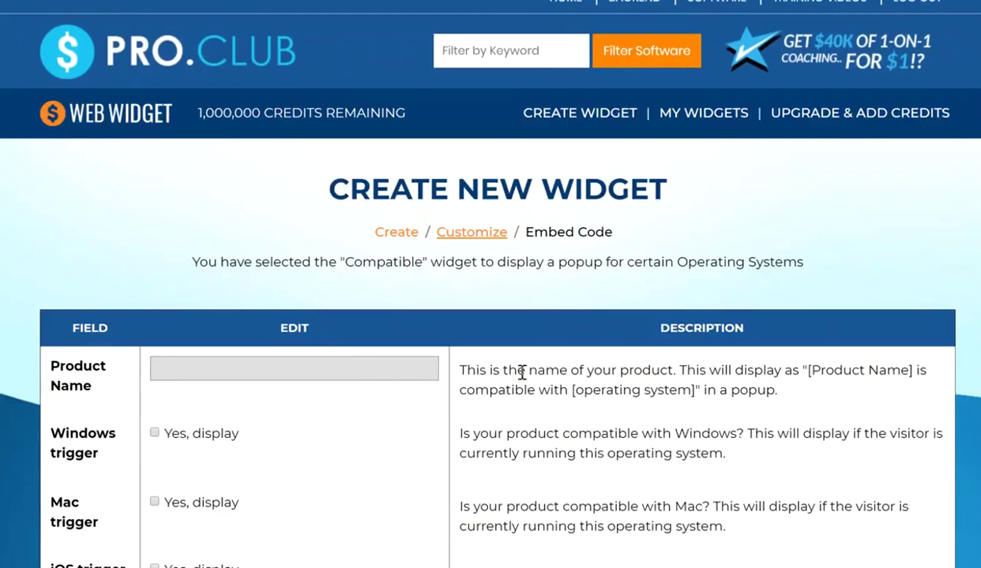
- Enter "Affiliate Bots 2" as the product name and enable the Windows, Mac, iOS and Android triggers
text(Affiliate Bots 2)
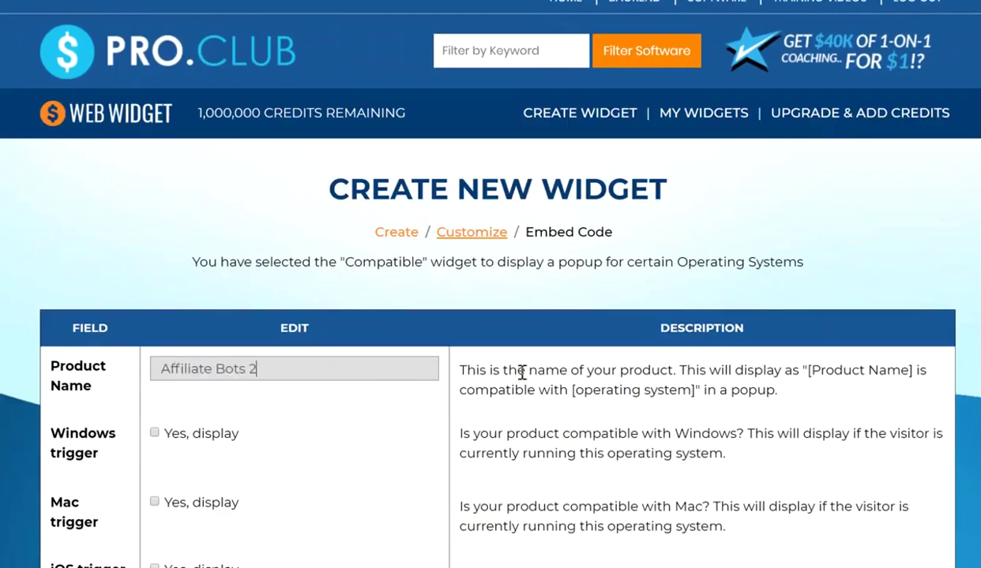
scroll(474, 379, down, 3)
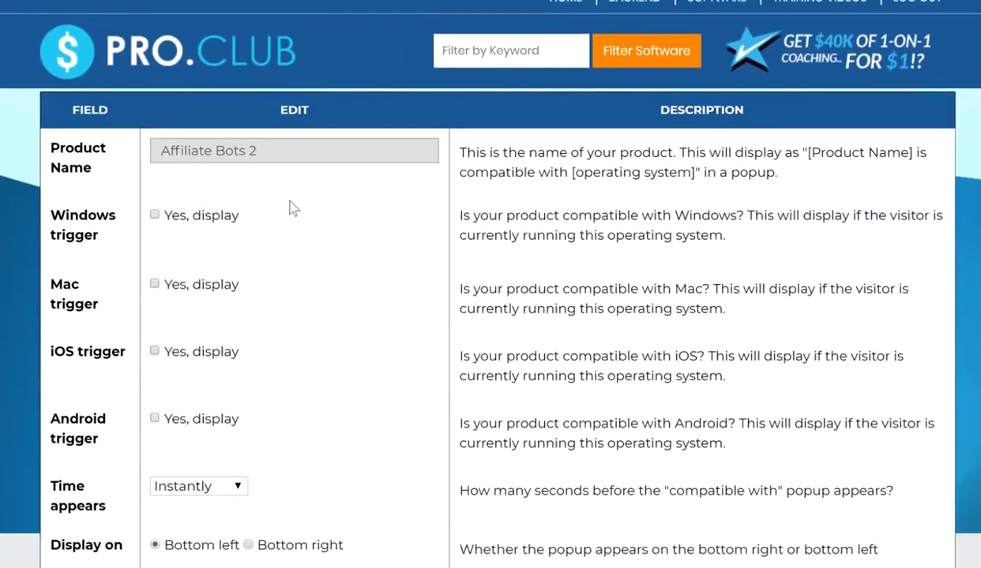
click(155, 215)
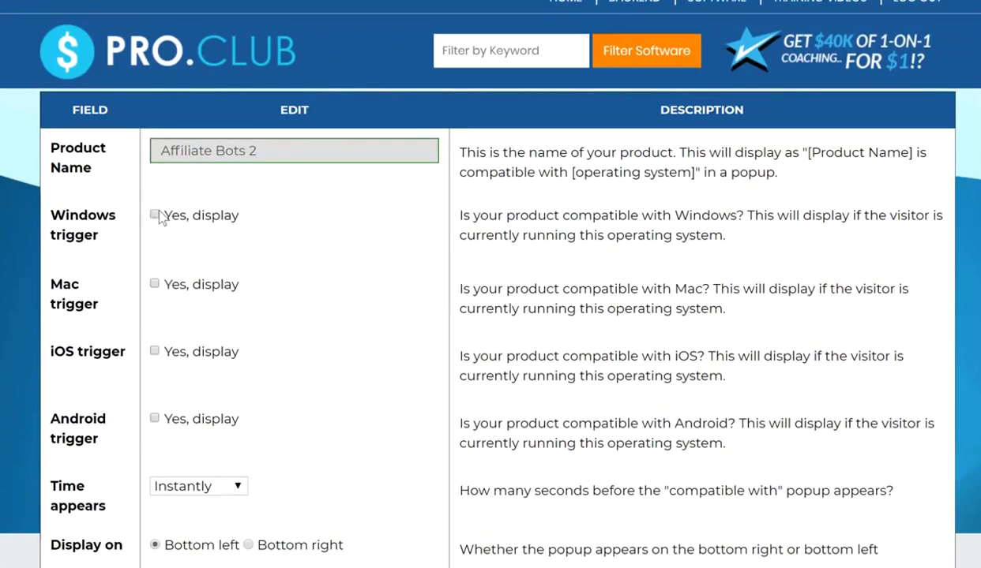
click(170, 286)
click(169, 354)
click(167, 418)
- Set the compatibility popup to appear after 10 seconds at the bottom right, and save to generate its embed code
click(227, 488)
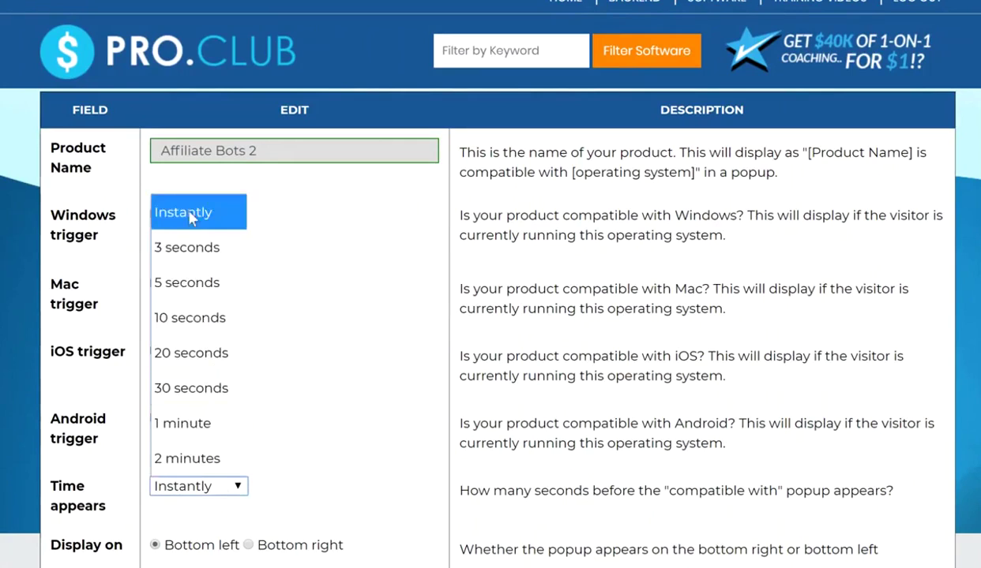
click(200, 319)
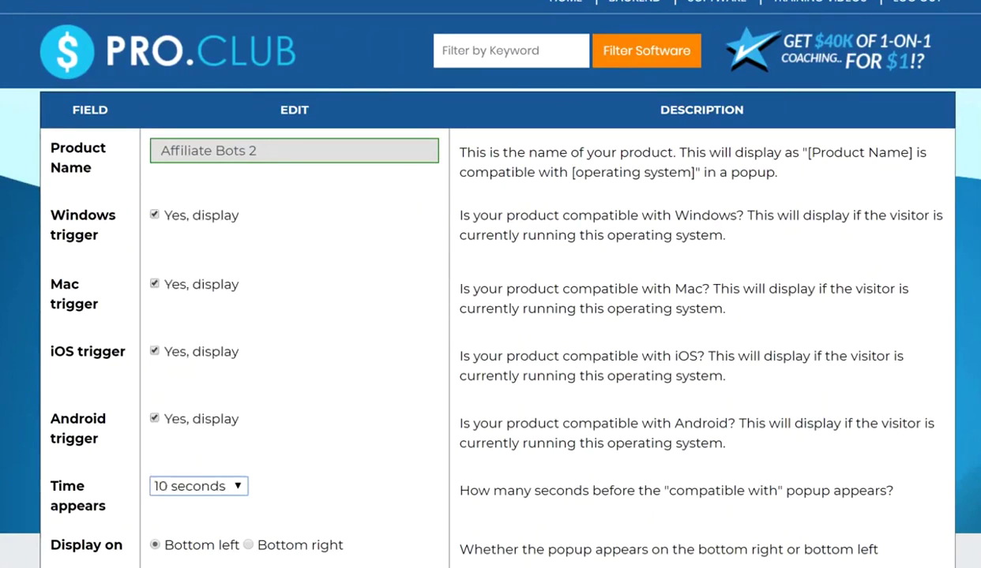
click(248, 546)
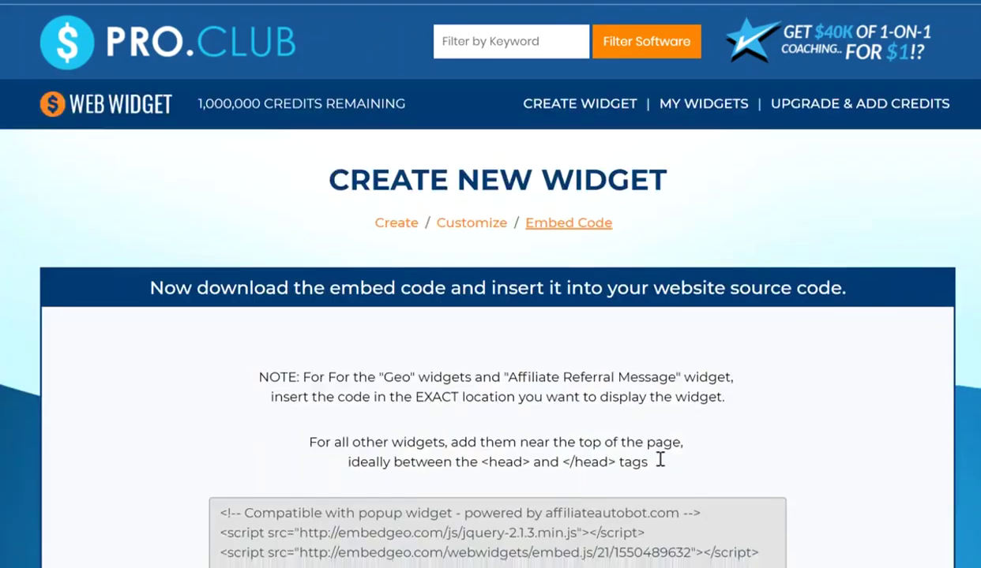
- Select the complete embed code of the Compatible with popup widget
scroll(657, 459, down, 3)
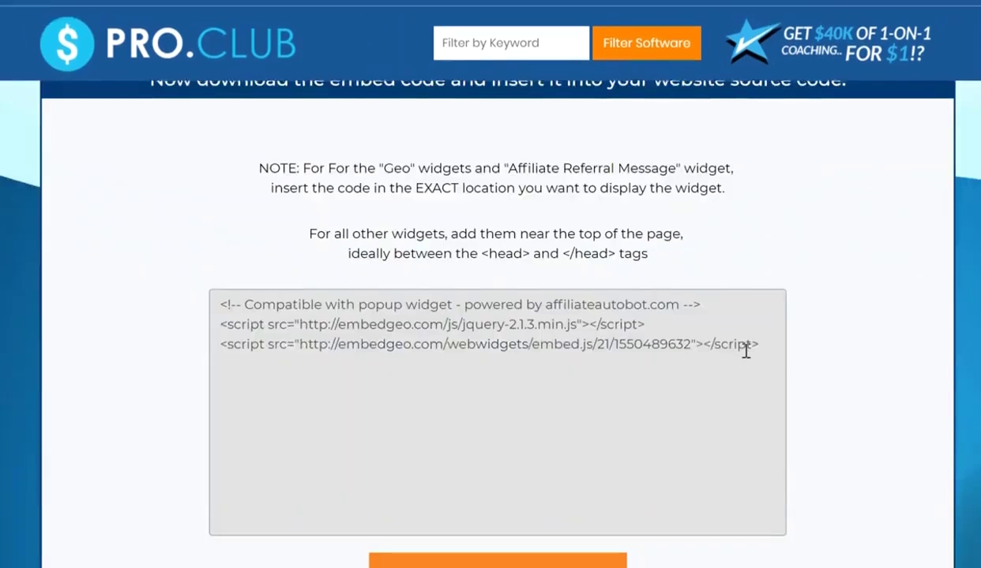
click(771, 344)
drag(772, 344, 225, 243)
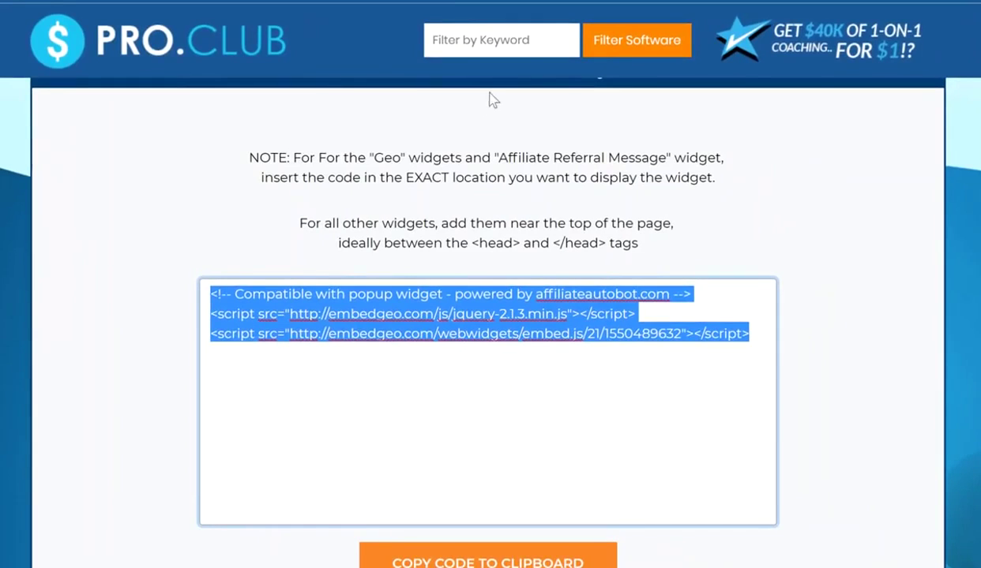
- Start another new widget and choose the Time spent coupon type
scroll(493, 99, up, 3)
click(591, 161)
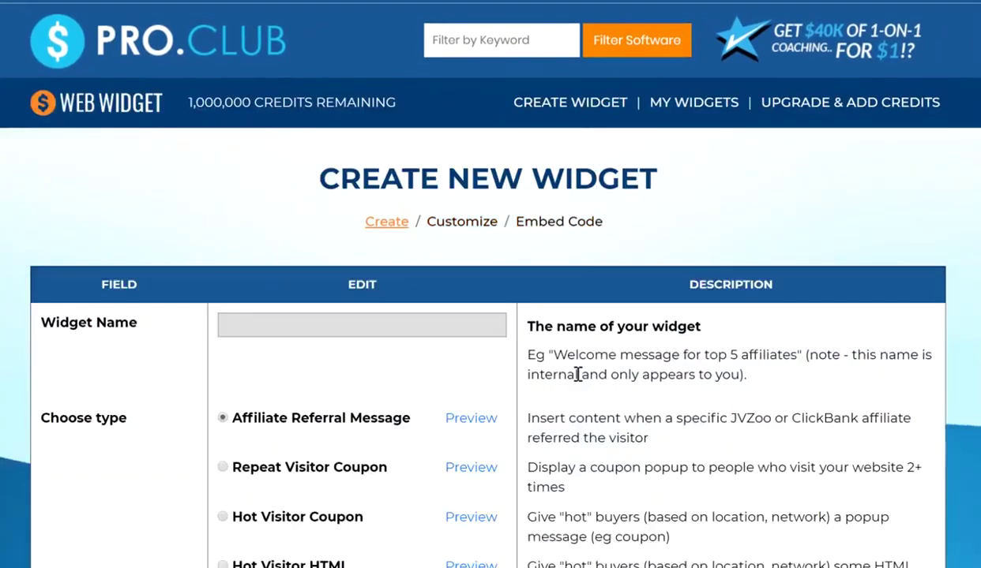
scroll(341, 383, down, 3)
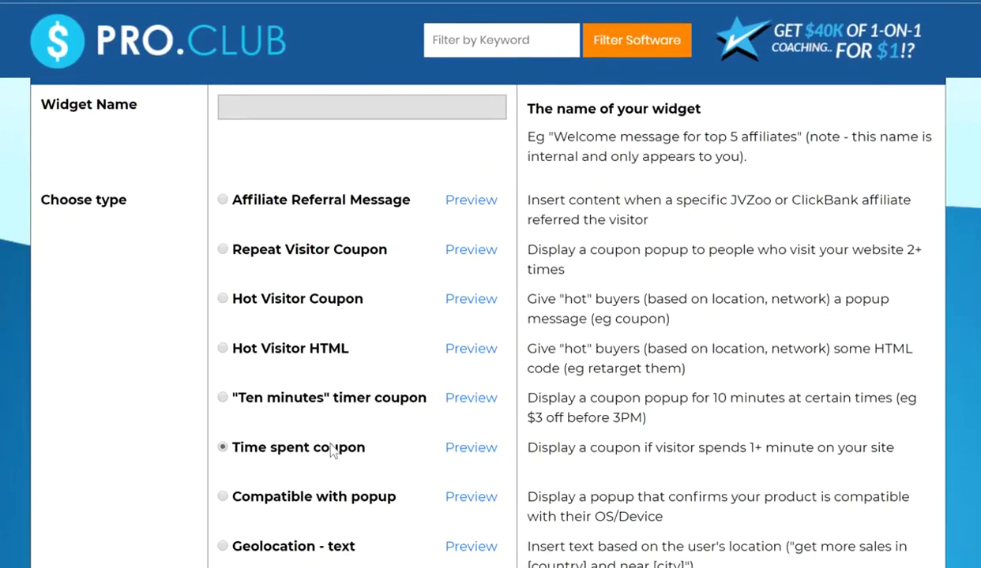
scroll(304, 266, up, 3)
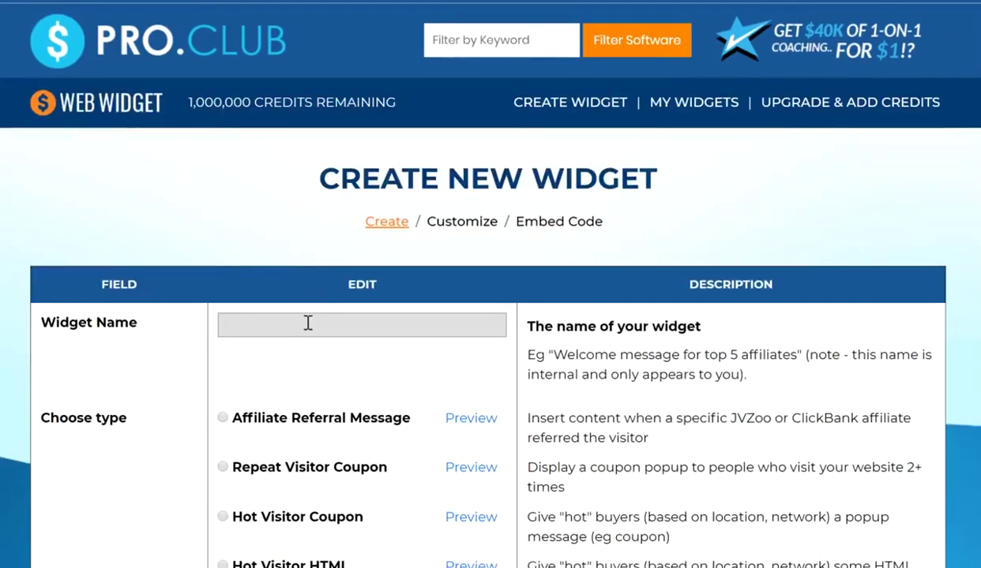
- Name the widget "temespenttest", set its badge to Do not display badge, and save to proceed to customization
click(308, 324)
text(te)
text(mespenttest)
scroll(439, 392, down, 3)
scroll(439, 392, down, 3)
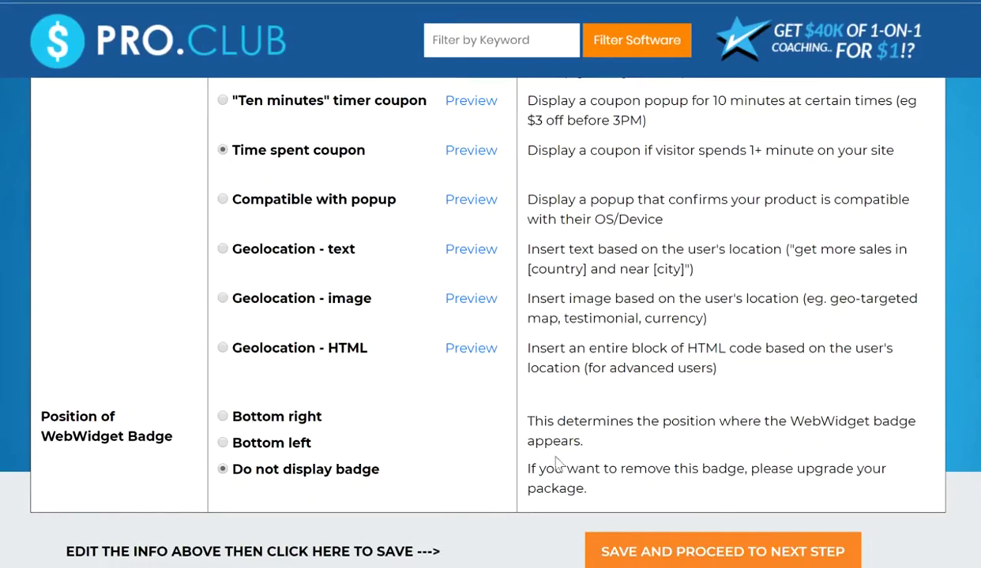
click(762, 552)
- Set the time-spent popup to appear after 60 seconds and enter a 10% discount
scroll(335, 375, down, 3)
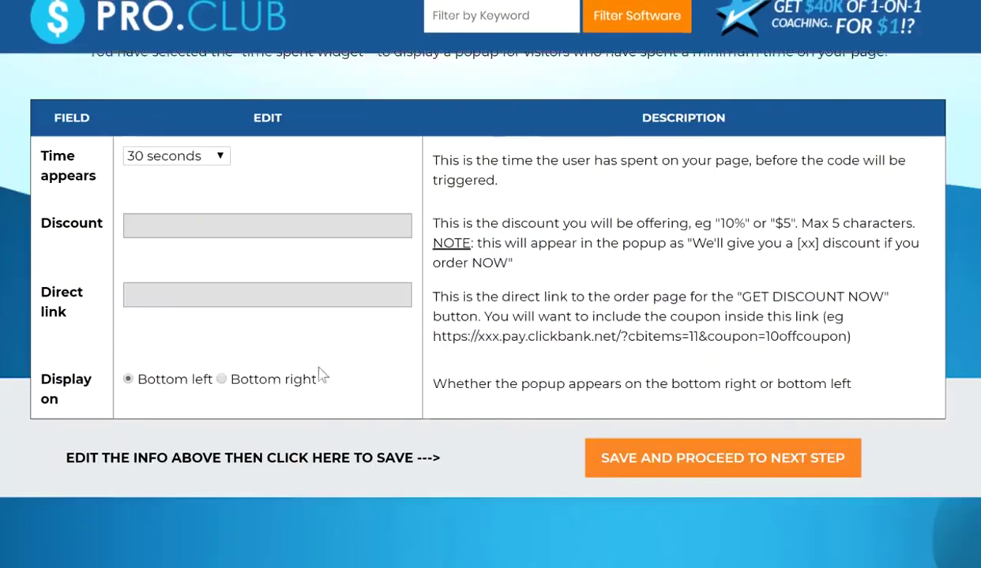
scroll(443, 271, up, 3)
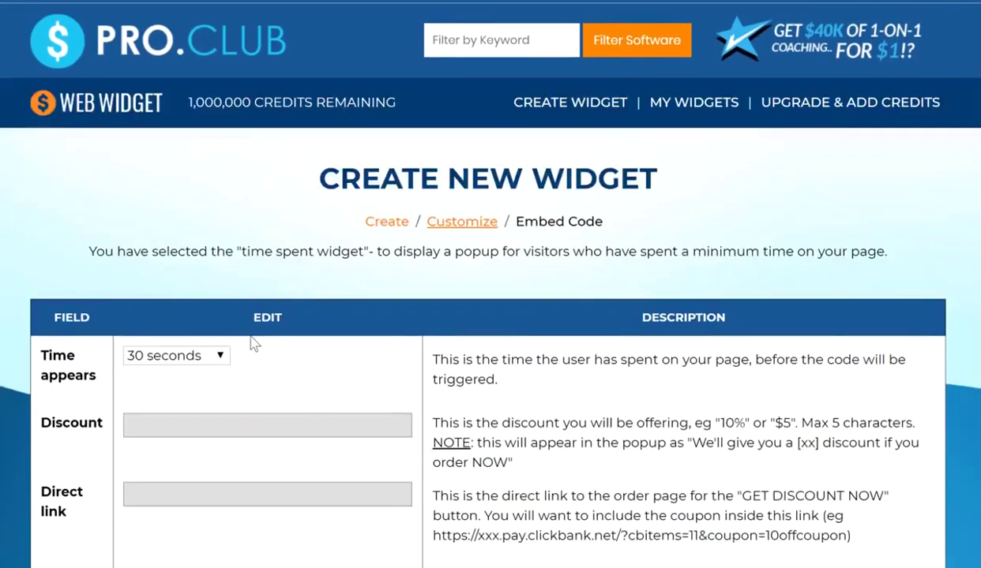
click(220, 356)
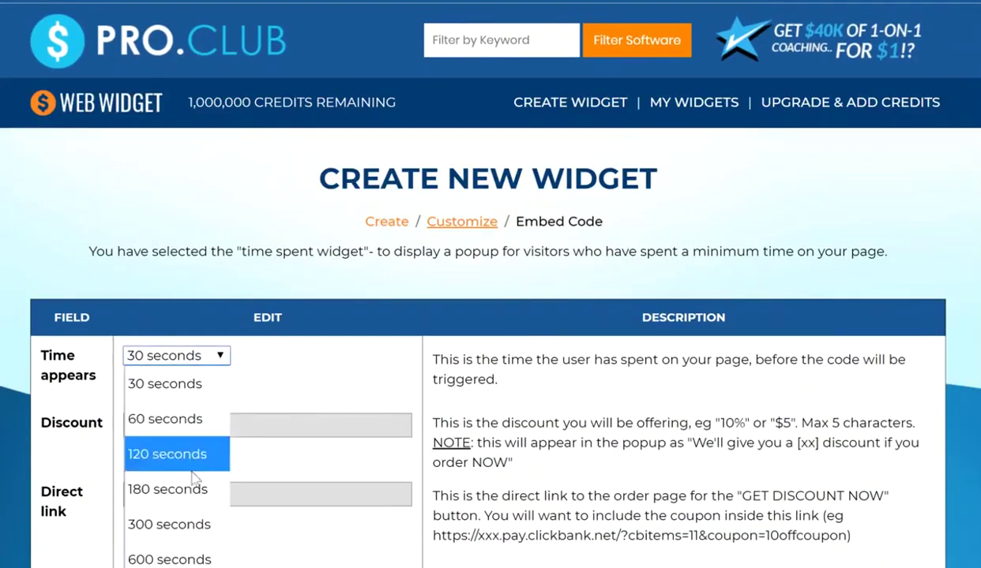
click(201, 419)
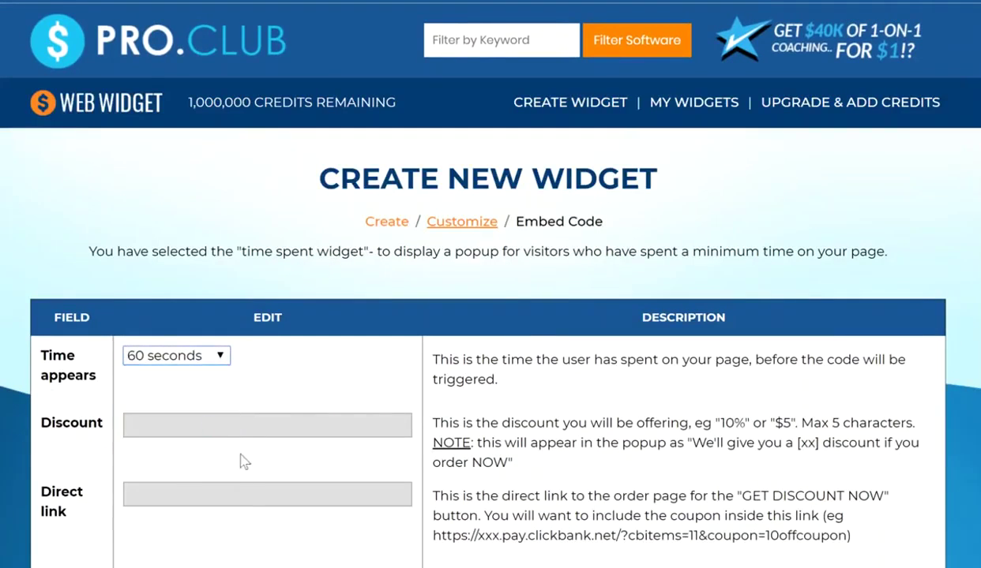
click(325, 424)
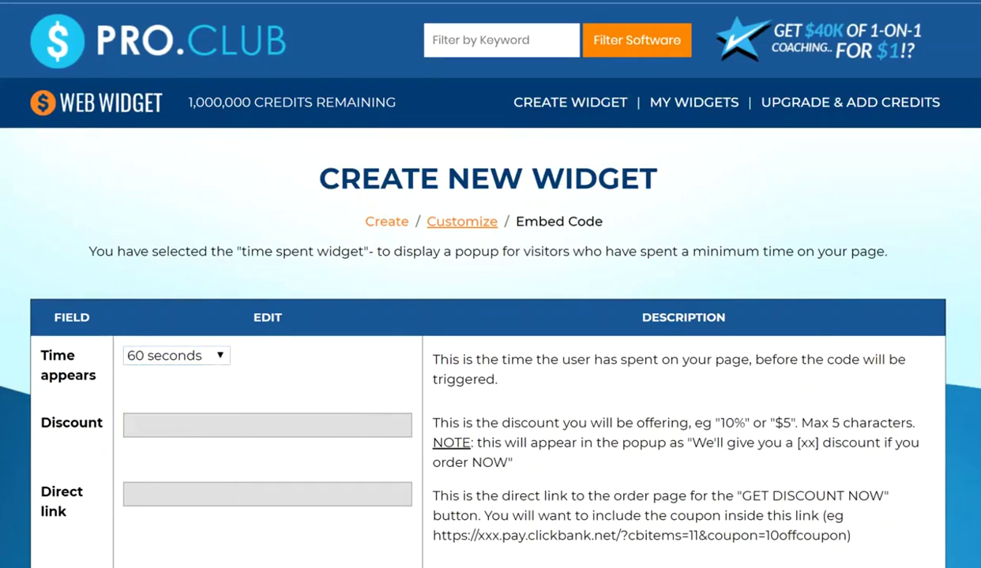
scroll(332, 317, down, 3)
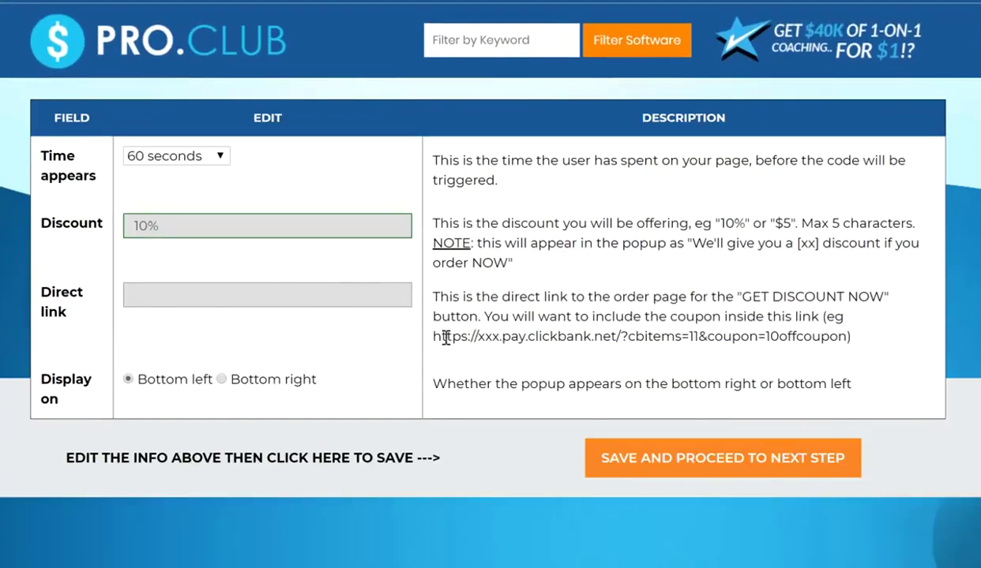
drag(434, 337, 847, 338)
key(ctrl+c)
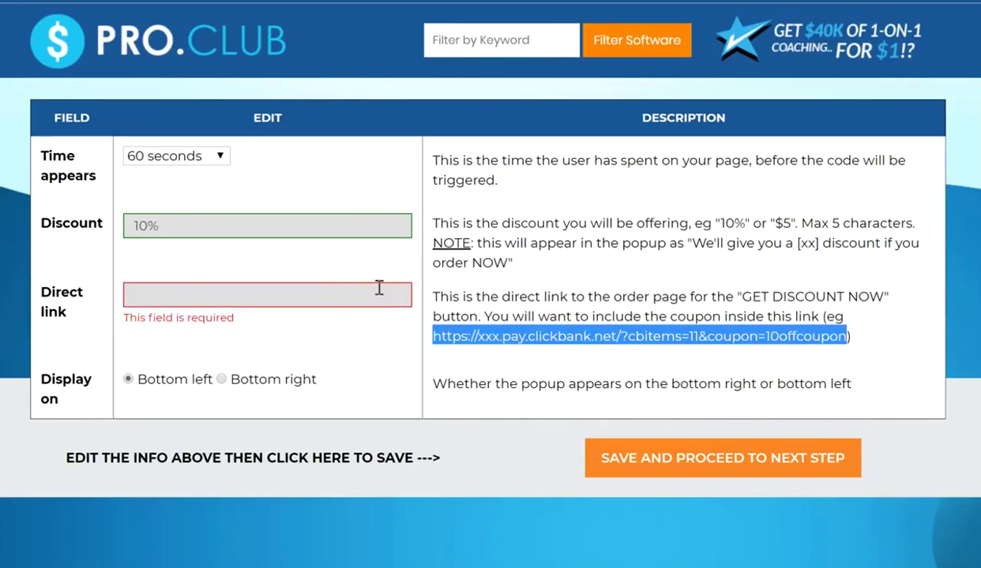
click(278, 294)
key(ctrl+v)
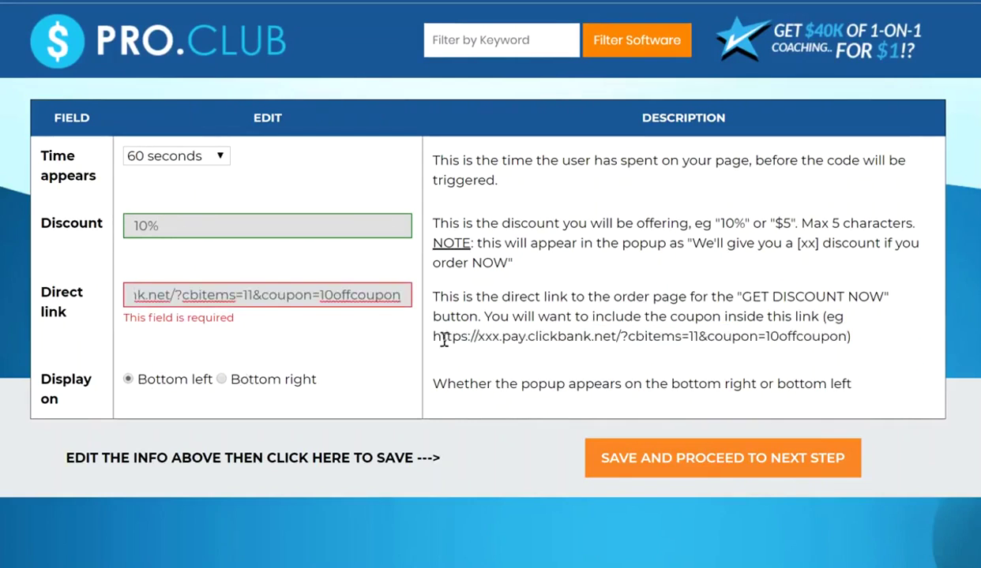
click(698, 459)
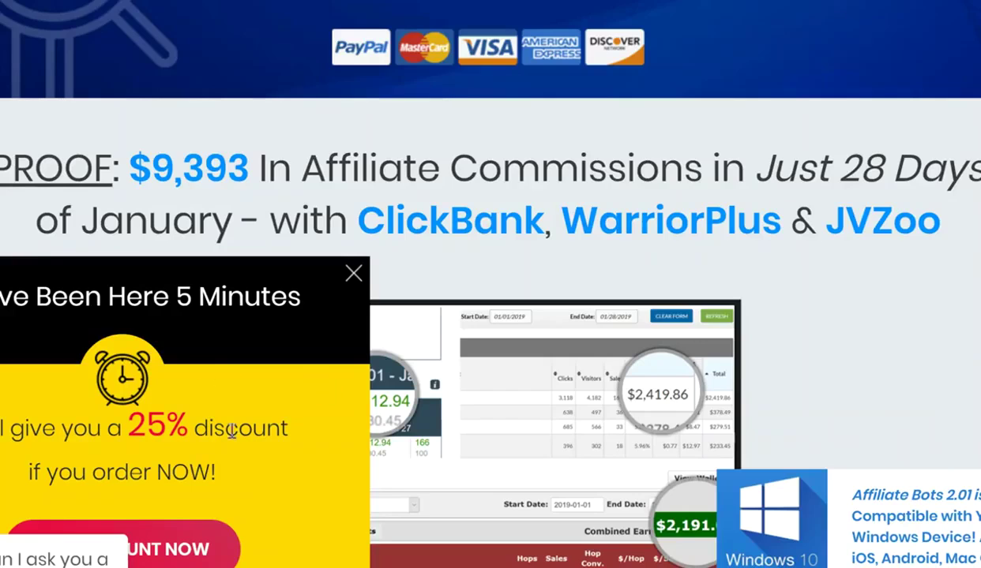